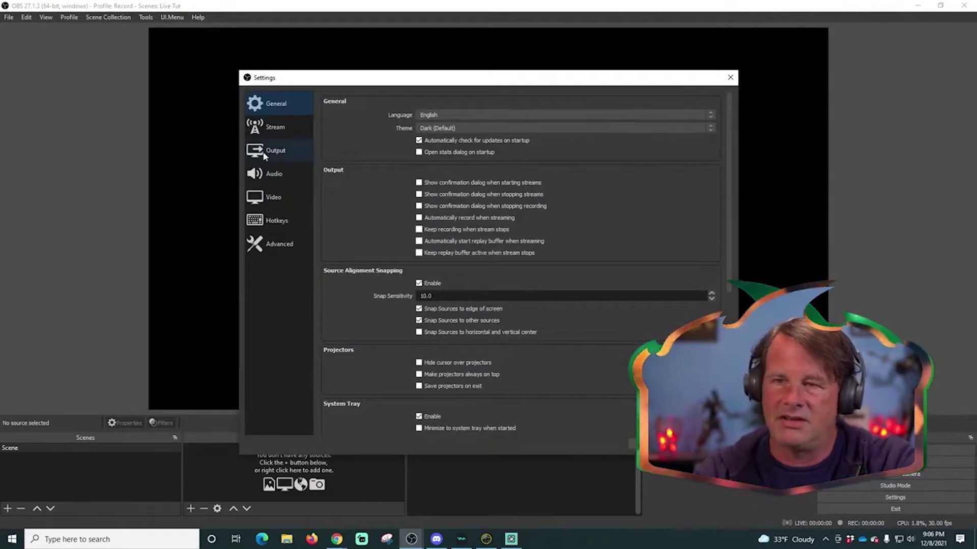
Step: In Output recording settings, choose the x264 encoder, set bitrate 6000 Kbps and keep the veryfast preset
click(265, 151)
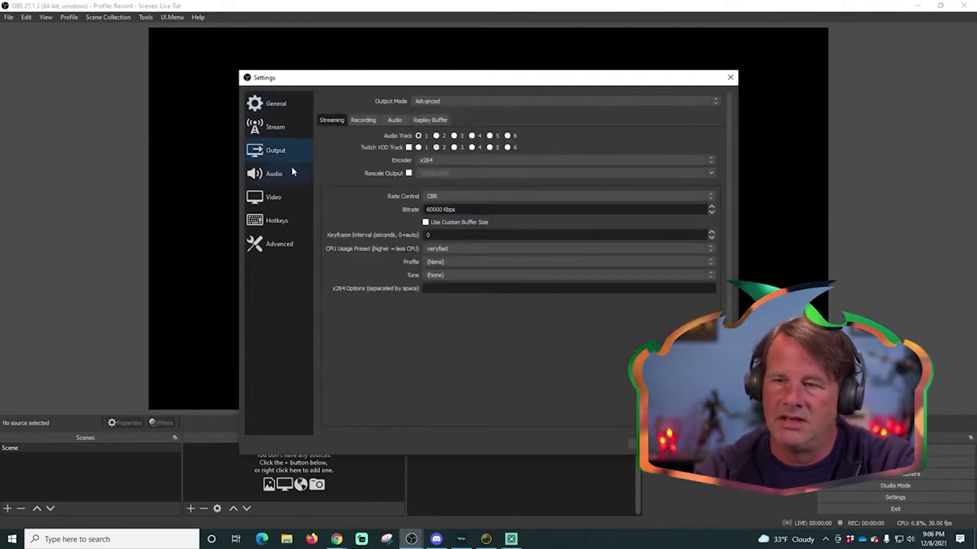
click(364, 121)
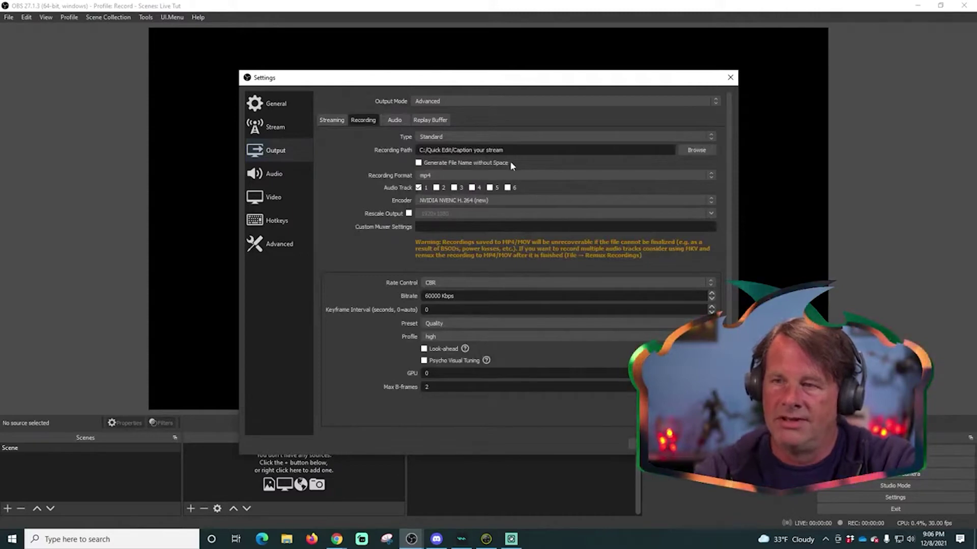
click(505, 198)
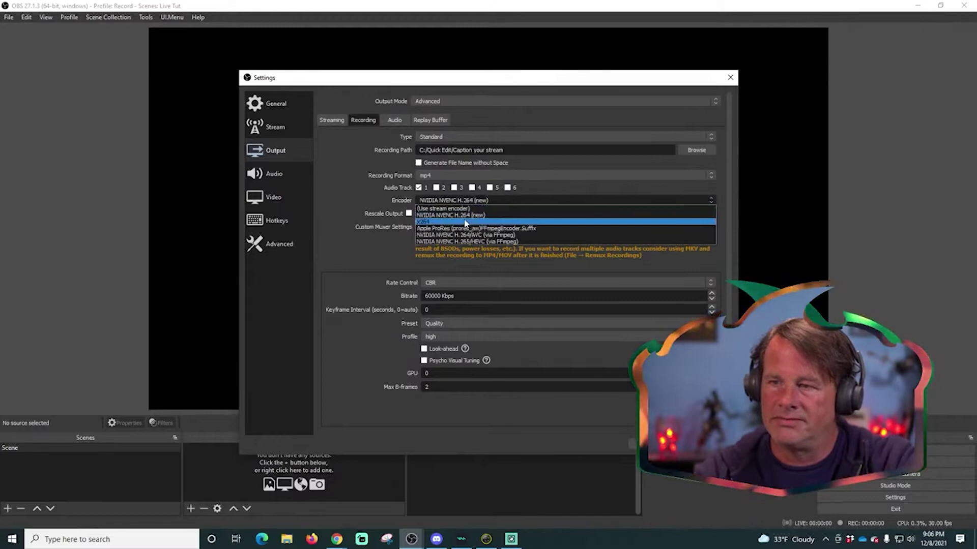
click(463, 222)
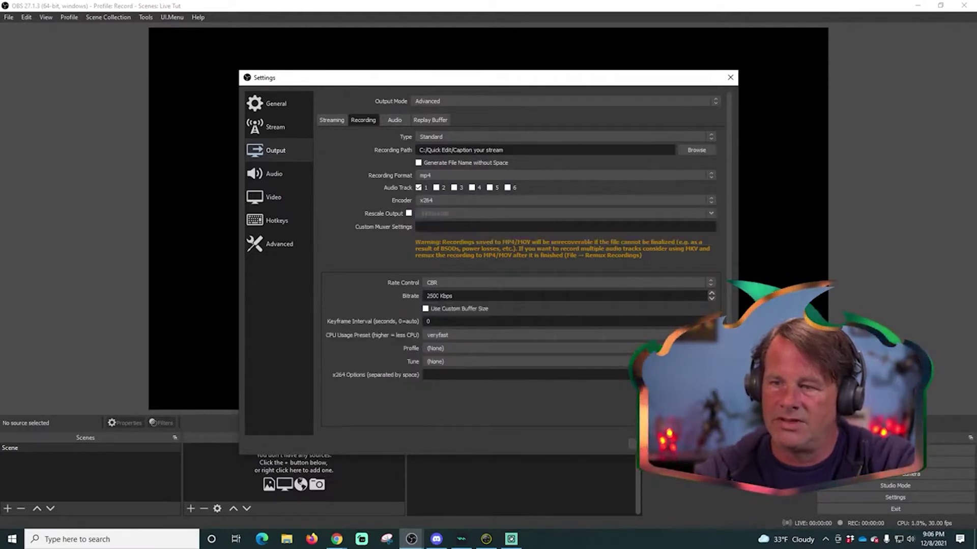
double_click(439, 296)
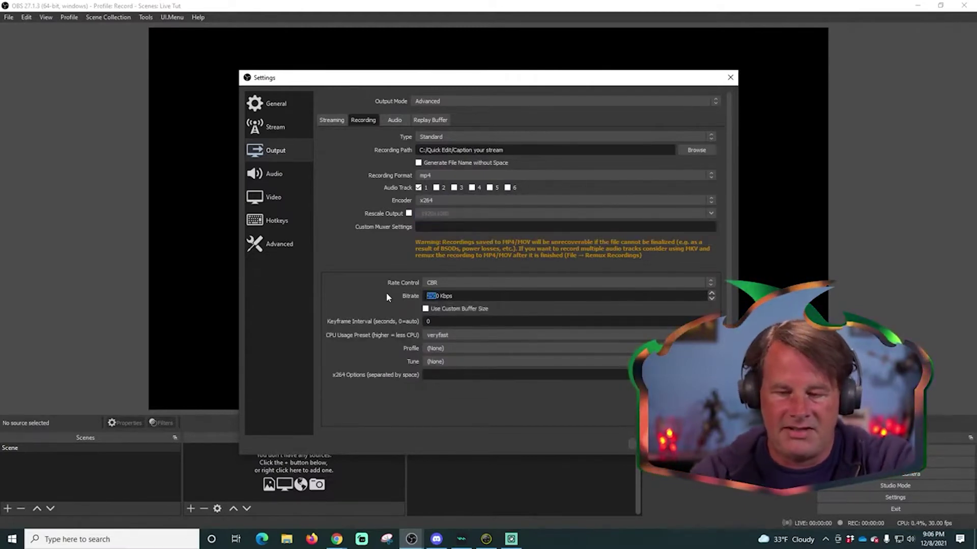
text(60)
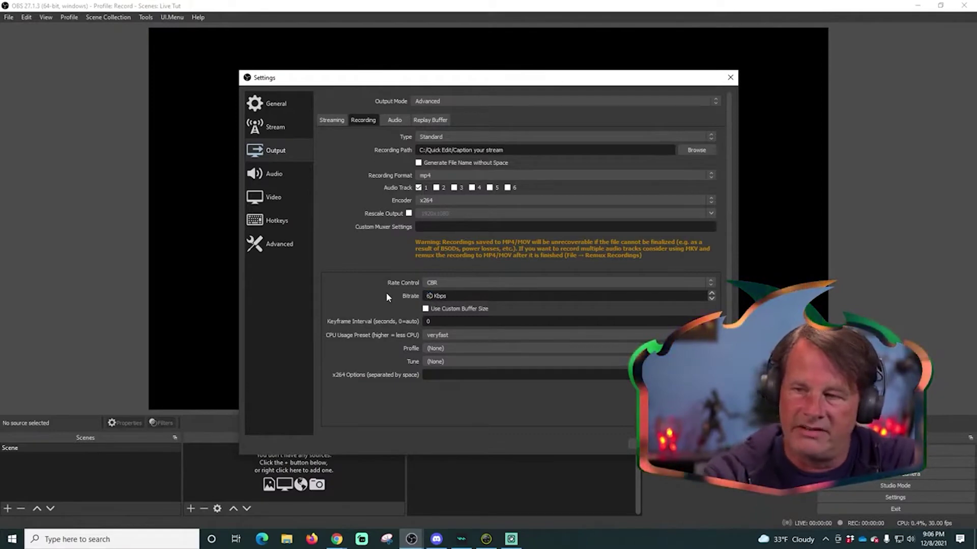
text(00)
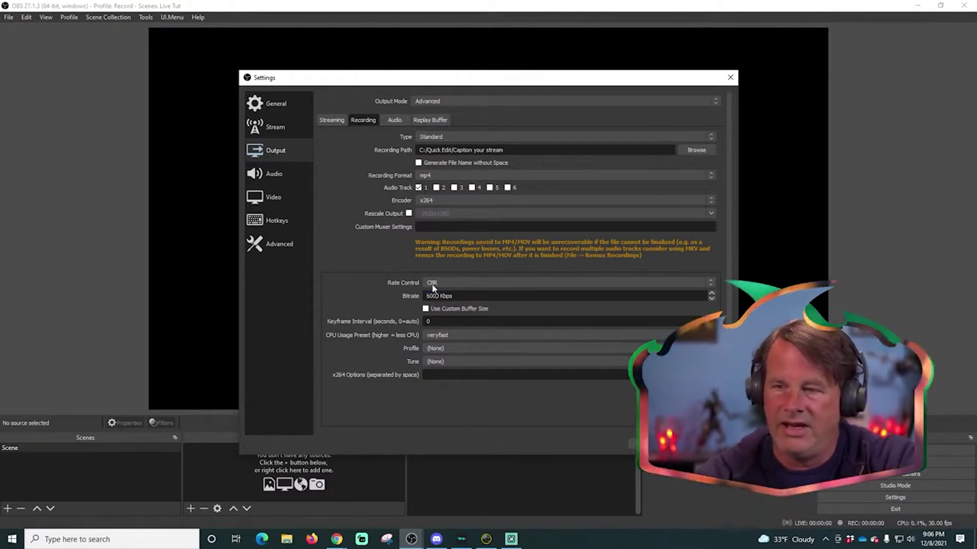
click(453, 334)
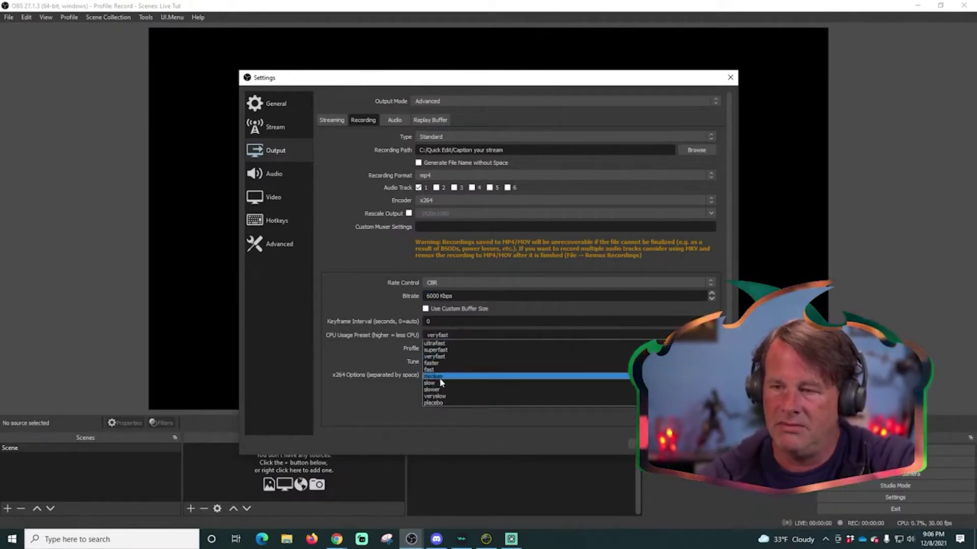
click(459, 356)
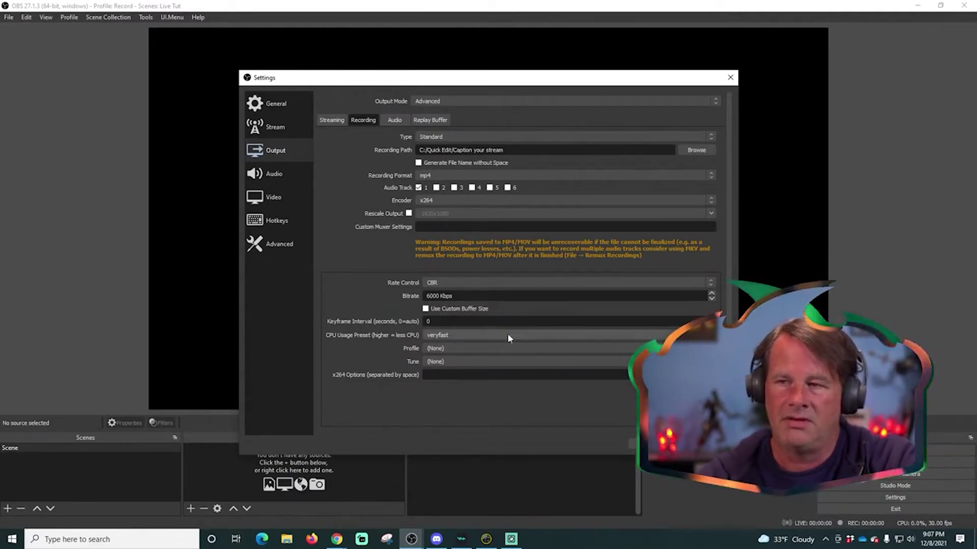
Step: Apply the settings, open View > Stats, drag it over the preview, then close it
click(660, 444)
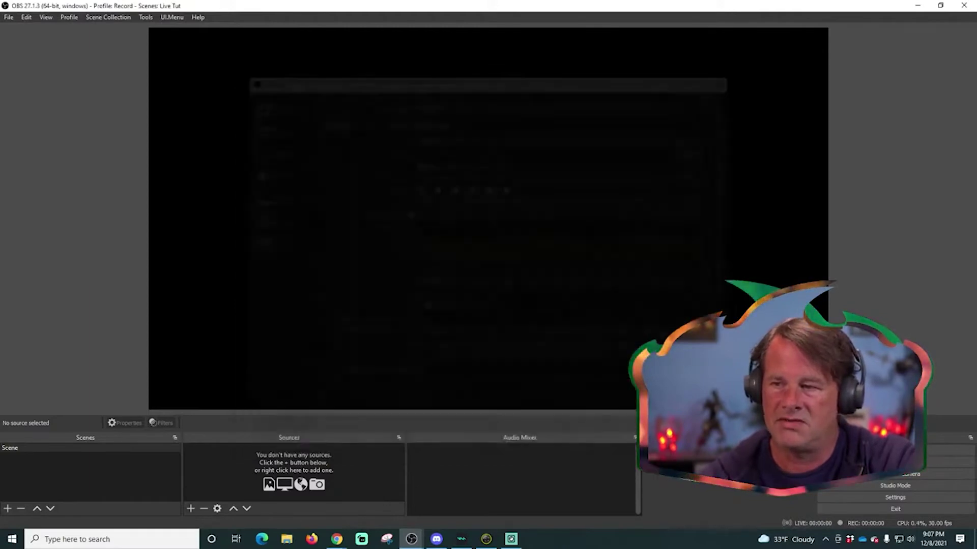
click(46, 17)
mouse_move(54, 45)
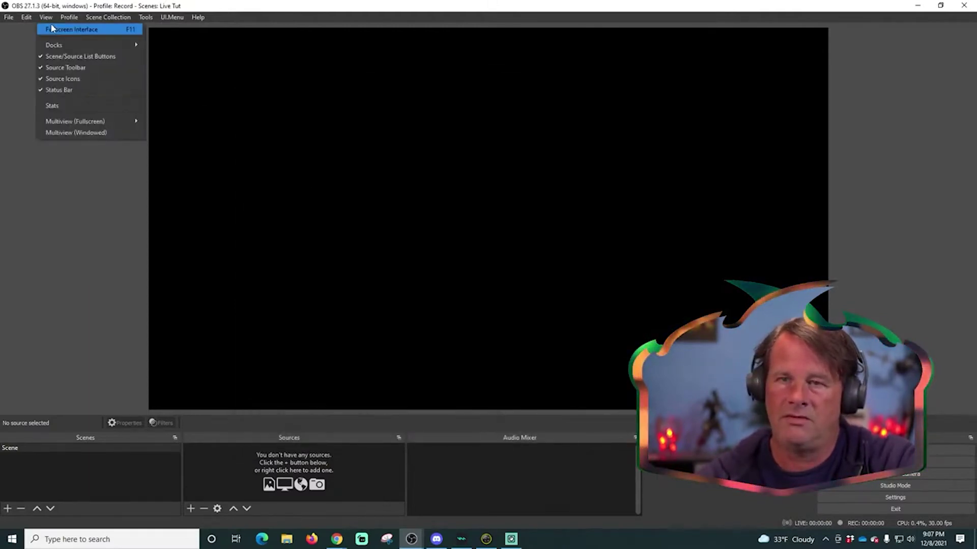
click(67, 103)
mouse_move(226, 56)
mouse_down()
mouse_move(634, 203)
mouse_move(383, 100)
mouse_move(351, 115)
mouse_up()
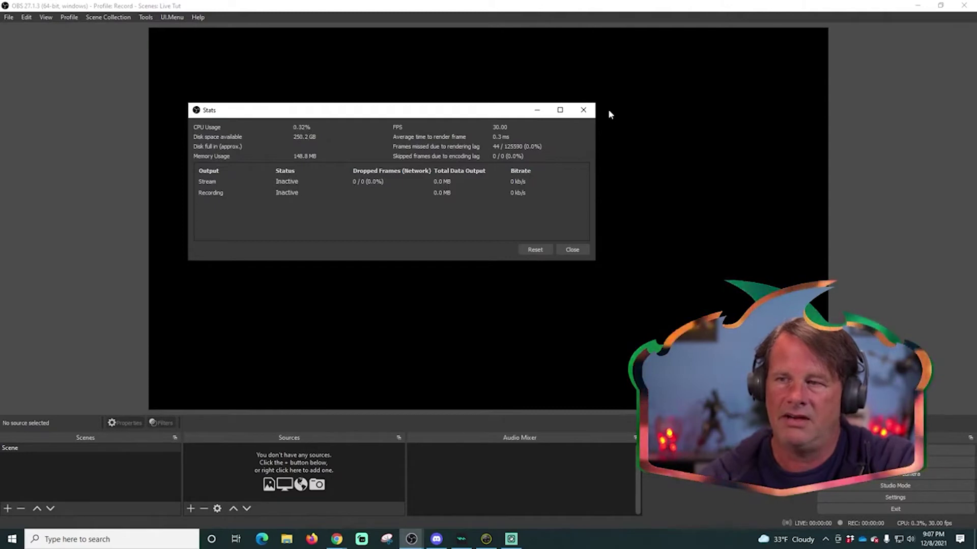
click(583, 110)
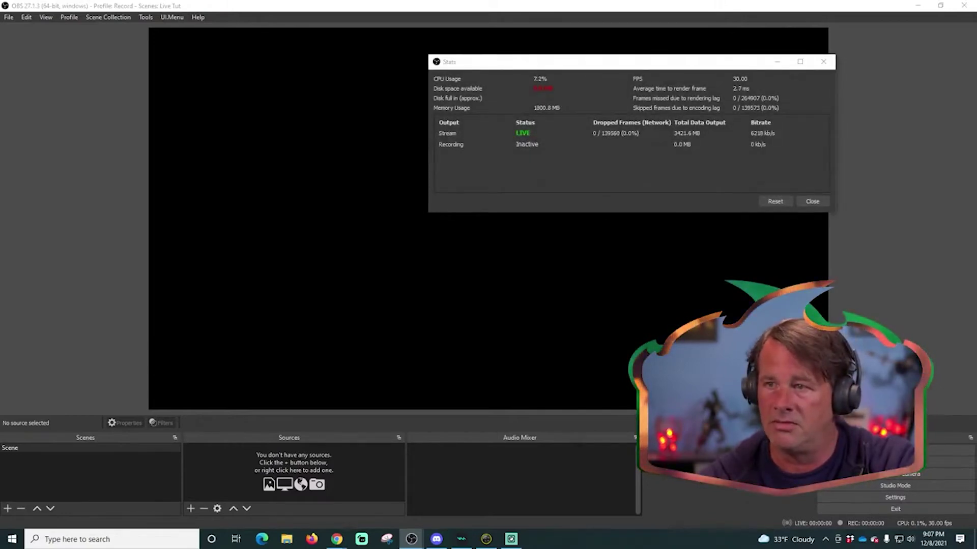
Step: Drag the Stats window left over the preview while the stream runs at about 6169 kb/s
drag(539, 67, 298, 79)
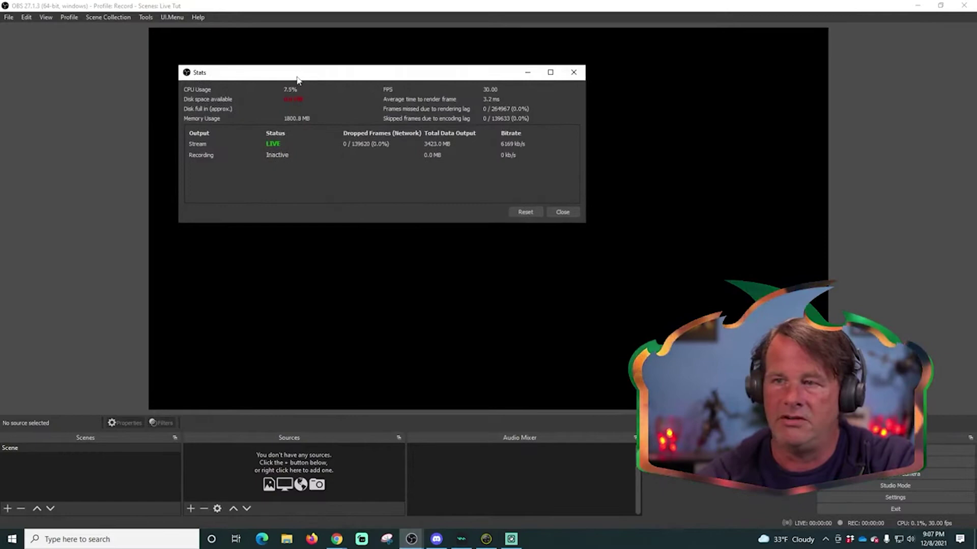